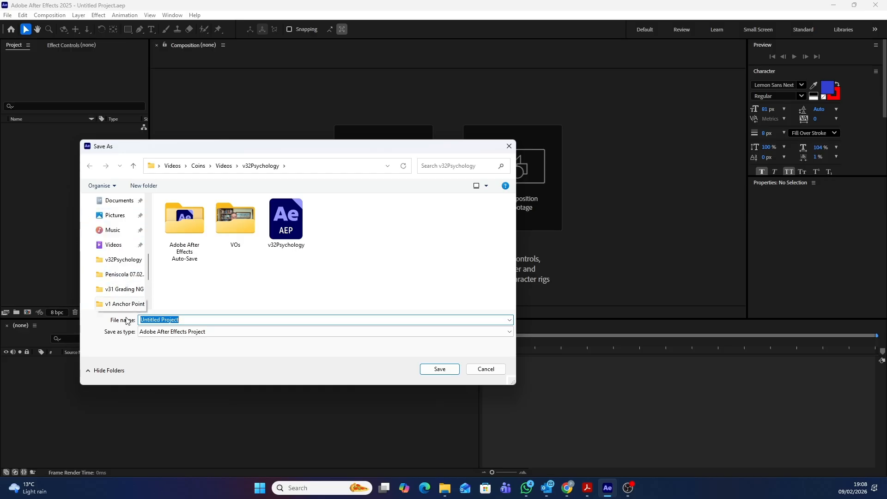
# Save the project as "After Effects Fundamentals" in the v1 Anchor Point folder
pyautogui.click(119, 304)
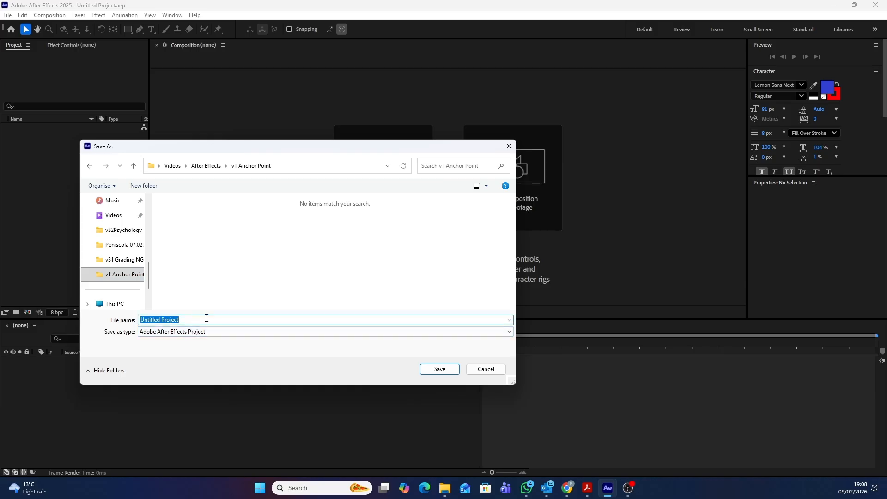
pyautogui.write('After Effects Fundamentals')
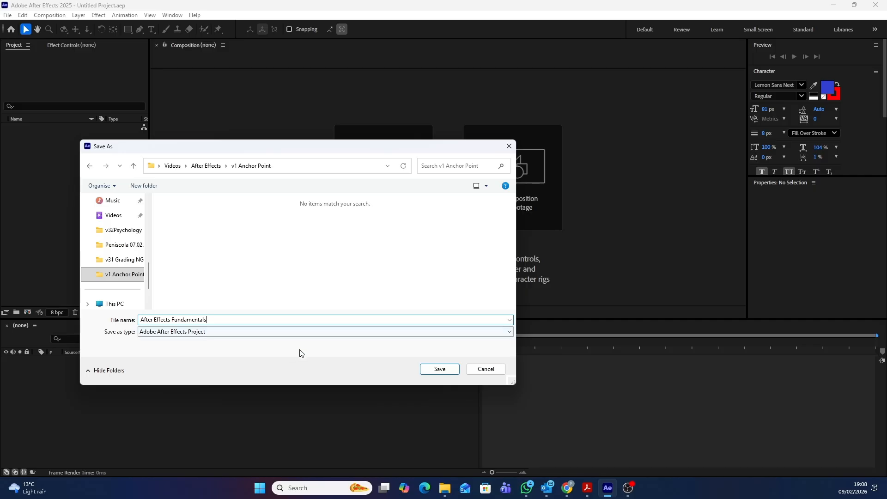
pyautogui.click(423, 370)
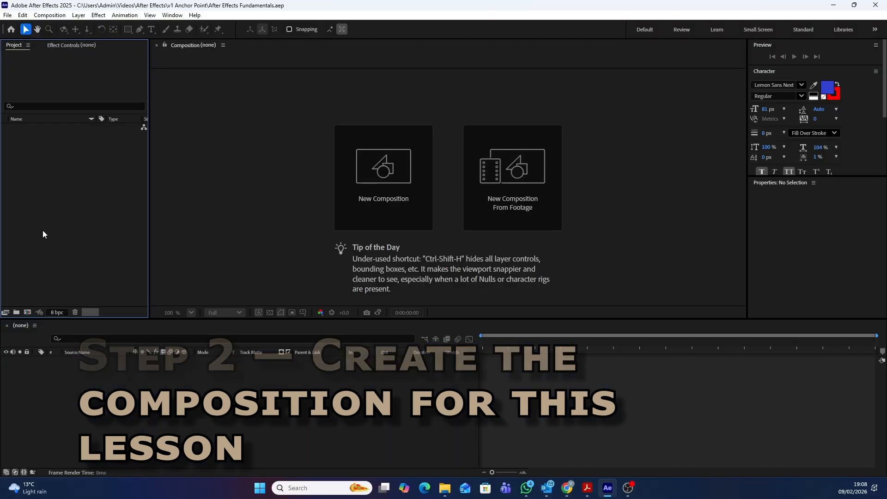
# Start a new composition named "v1 Anchor Point" with the HD 1920x1080 29.97 fps preset
pyautogui.click(28, 313)
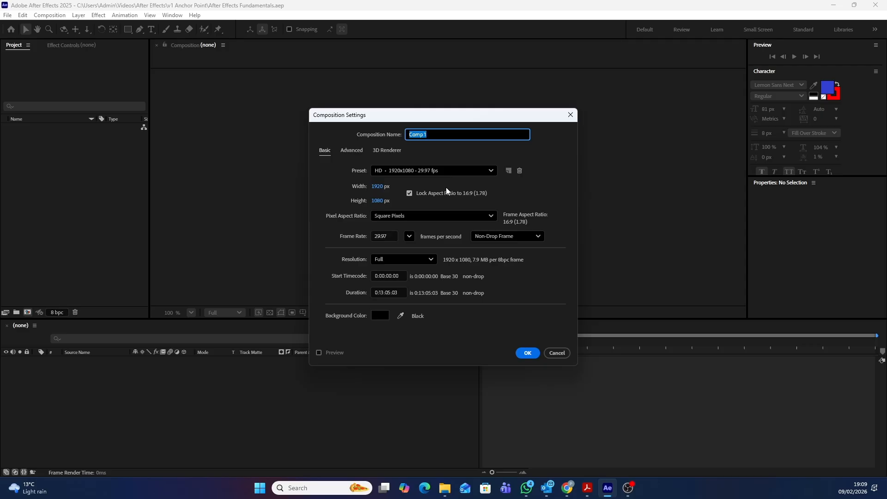
pyautogui.write('v1 Anchor Point')
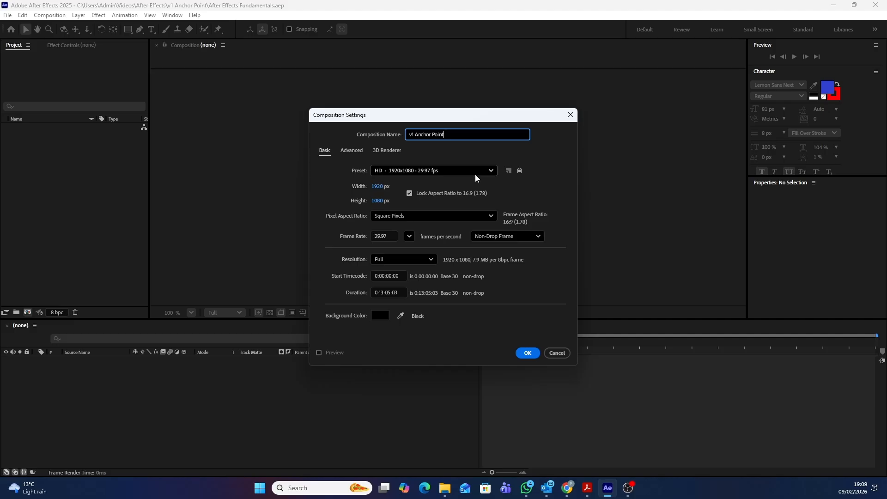
pyautogui.click(489, 173)
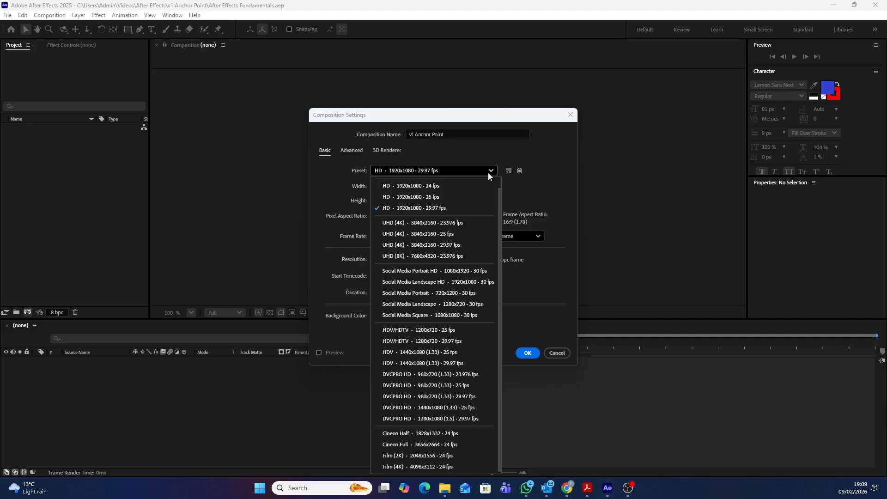
pyautogui.click(454, 210)
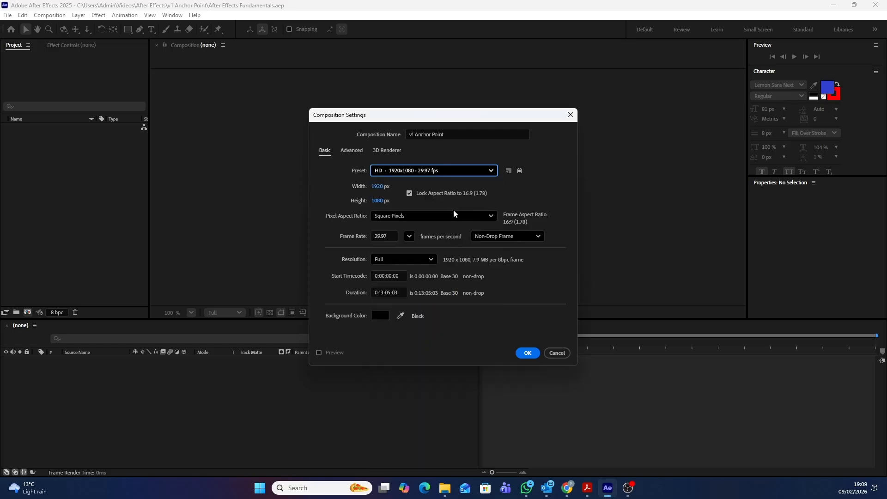
# Set the composition's duration to 0:00:05:00 and create it
pyautogui.click(385, 290)
pyautogui.press('BackSpace')
pyautogui.press('BackSpace')
pyautogui.write('00')
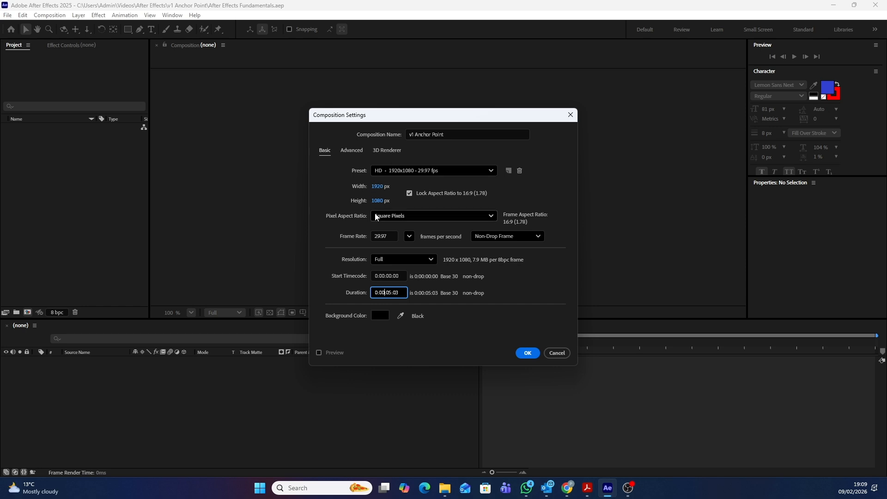
pyautogui.moveTo(395, 291); pyautogui.dragTo(404, 290)
pyautogui.write('0')
pyautogui.click(526, 353)
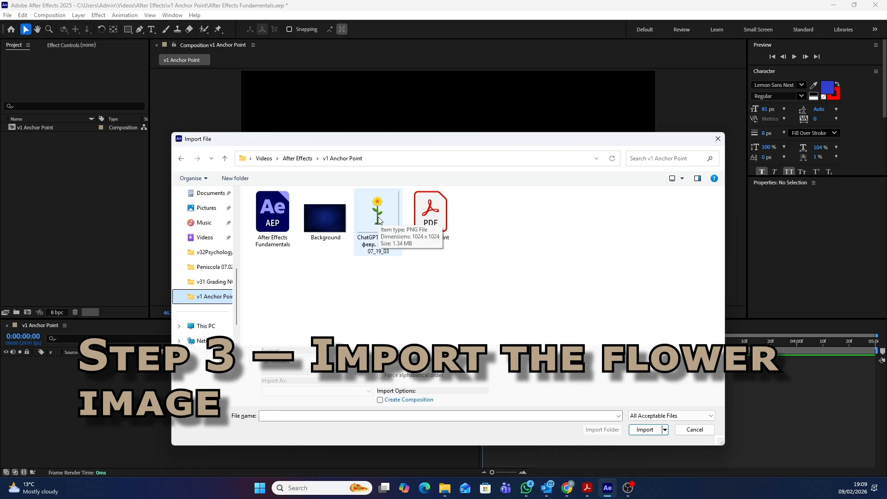
# Import the flower PNG into the v1 Anchor Point composition and reveal its layer's transform properties
pyautogui.doubleClick(378, 217)
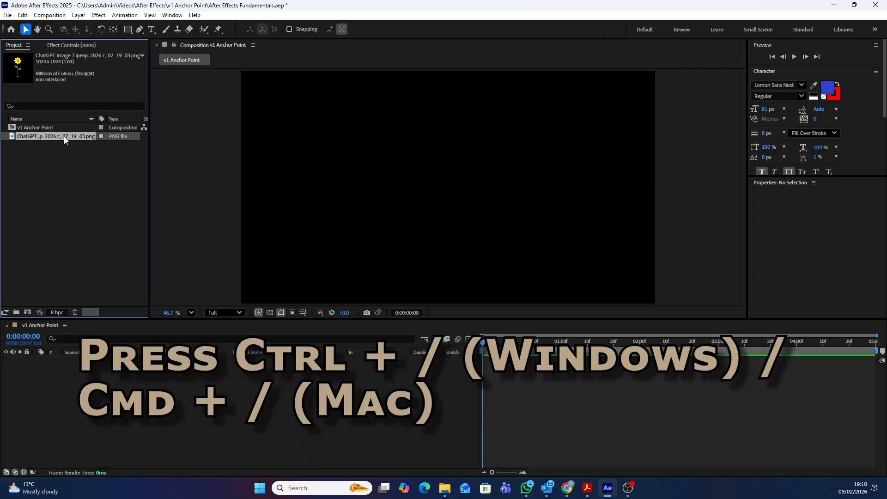
pyautogui.hotkey('ctrl', '/')
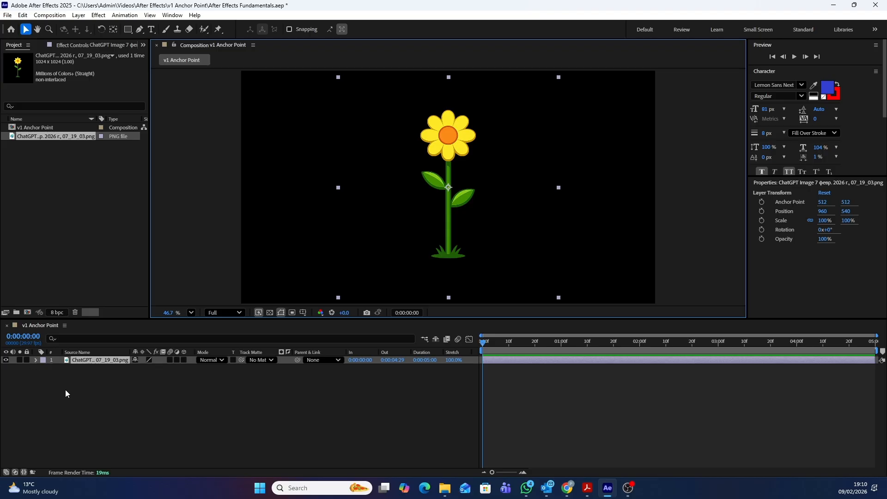
pyautogui.click(37, 360)
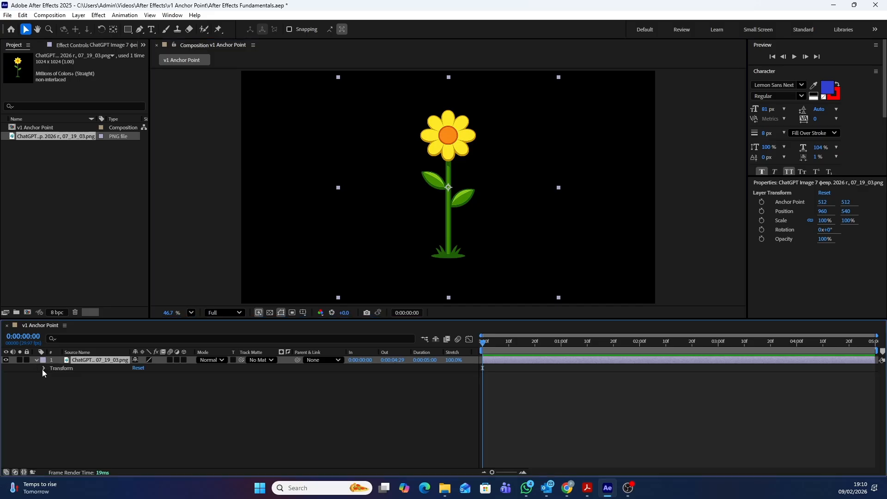
pyautogui.click(43, 369)
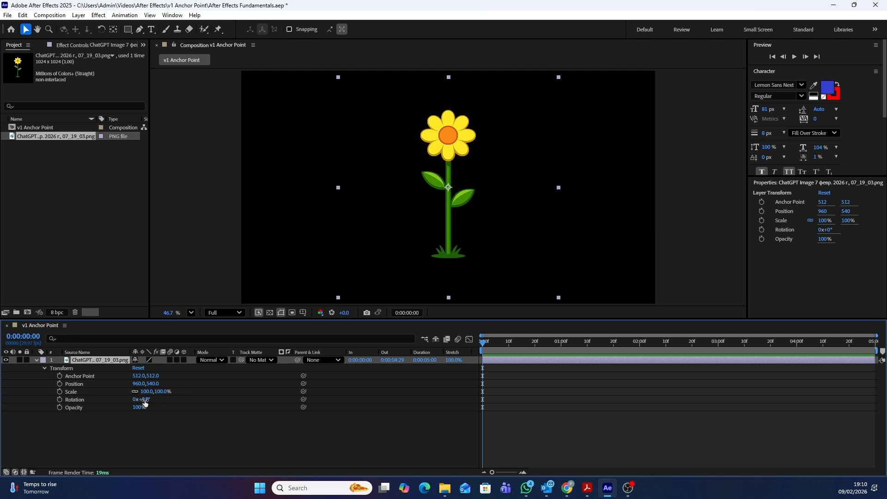
# Try out rotation and scale on the flower around its centre anchor point, and reset its transform
pyautogui.moveTo(143, 400); pyautogui.dragTo(180, 392)
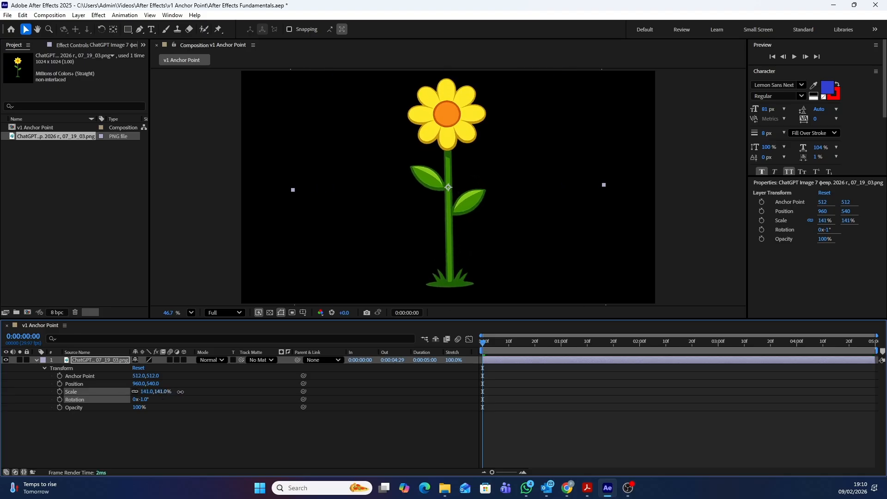
pyautogui.moveTo(180, 392); pyautogui.dragTo(165, 391)
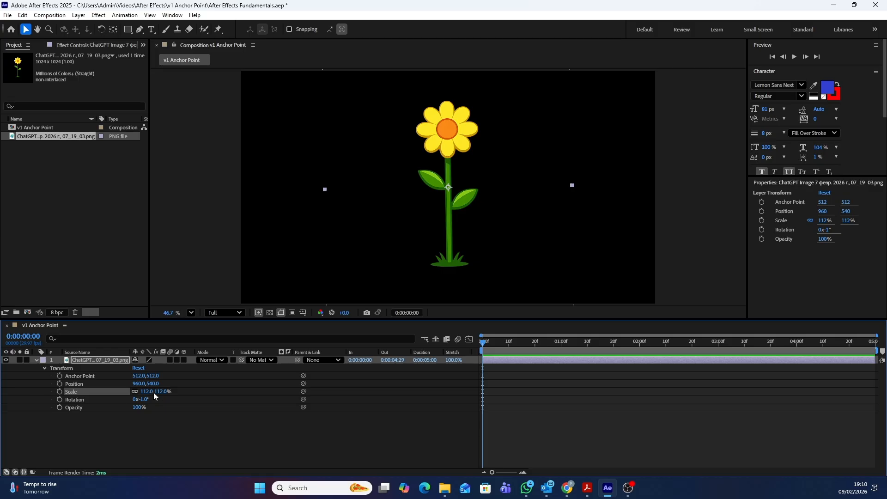
pyautogui.click(140, 368)
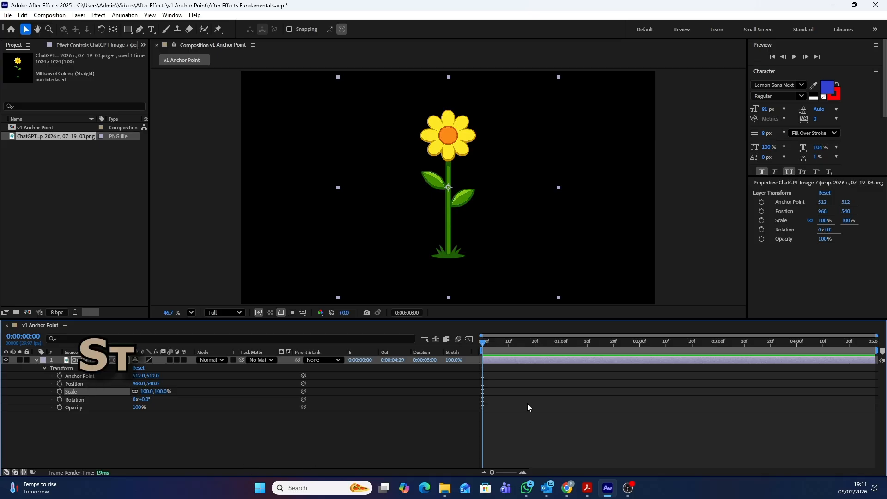
# Open the flower layer in its own viewer beside the composition and set the layer view to Anchor Point Path
pyautogui.doubleClick(523, 360)
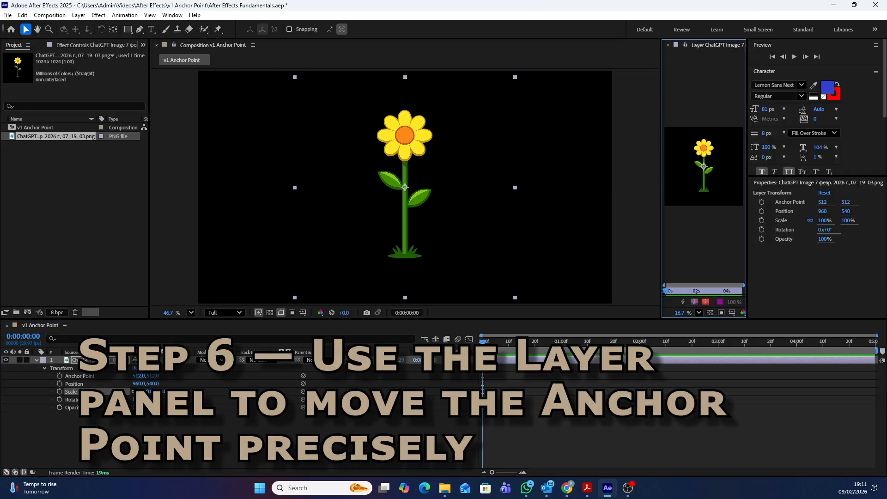
pyautogui.moveTo(662, 173); pyautogui.dragTo(499, 184)
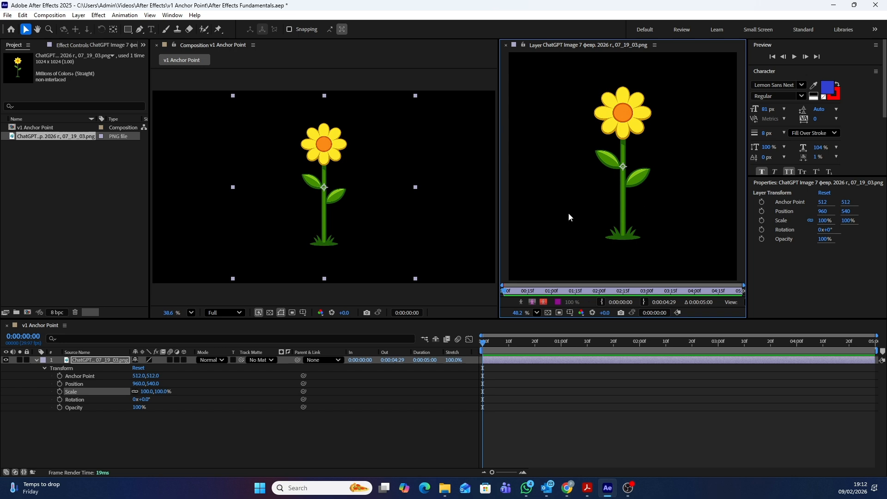
pyautogui.moveTo(501, 204); pyautogui.dragTo(406, 209)
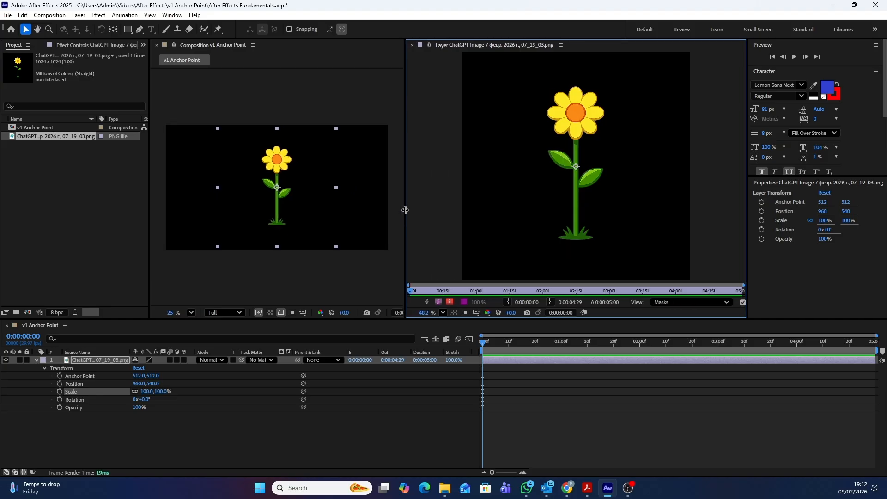
pyautogui.click(727, 302)
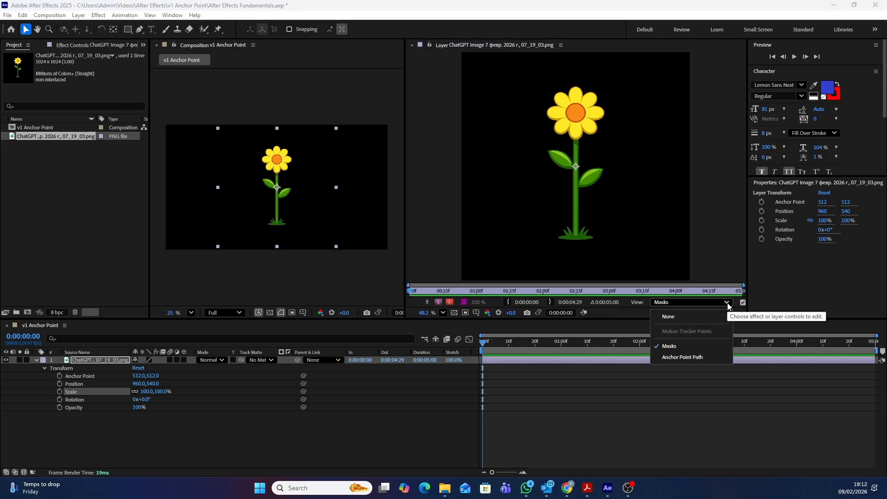
pyautogui.click(691, 357)
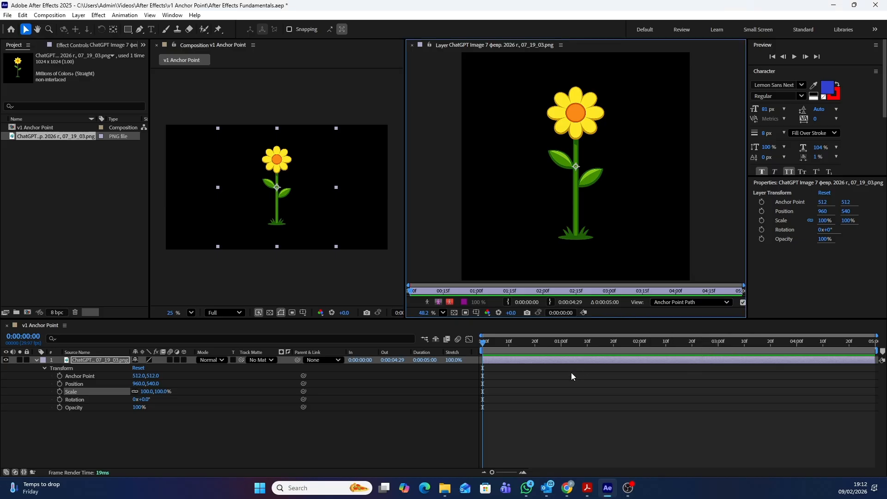
pyautogui.moveTo(406, 209); pyautogui.dragTo(467, 209)
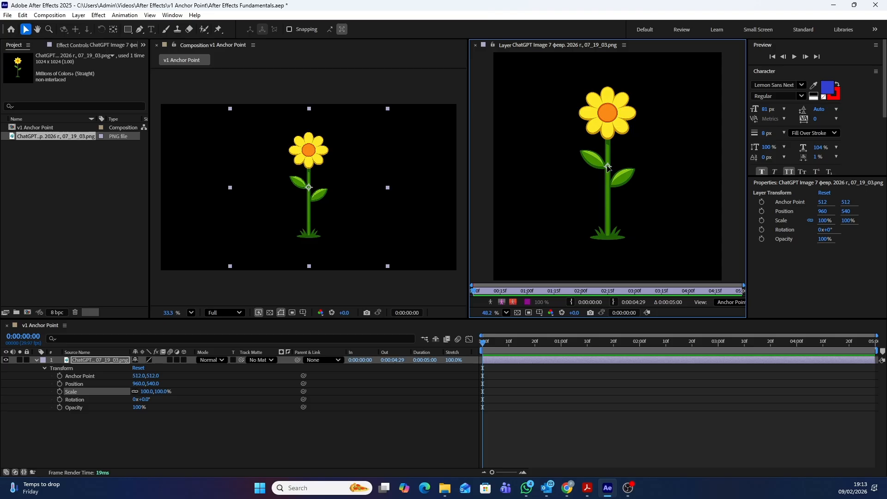
# Move the flower's anchor point around in the layer view and place it at the stem's base, at about 516, 831
pyautogui.moveTo(607, 168); pyautogui.dragTo(609, 239)
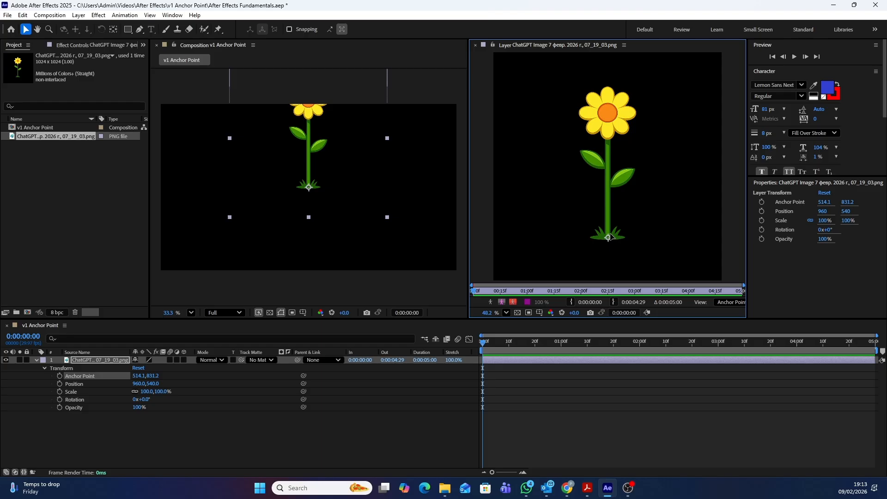
pyautogui.moveTo(608, 239); pyautogui.dragTo(569, 243)
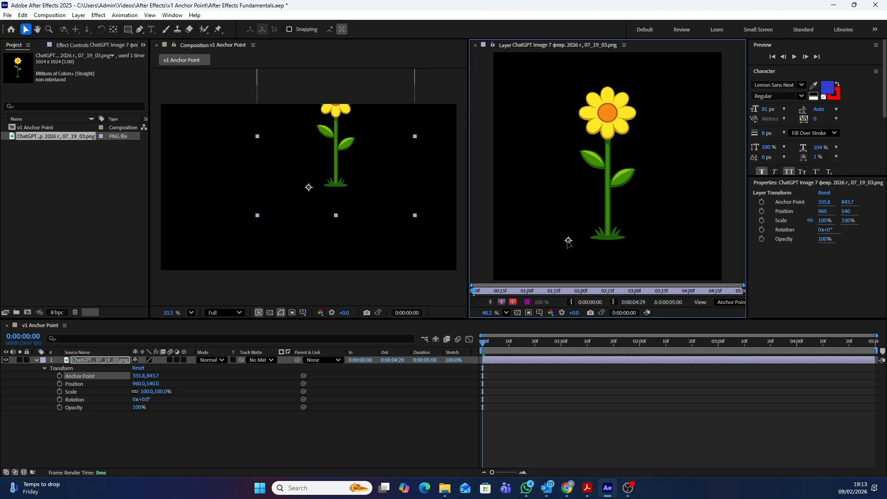
pyautogui.moveTo(568, 241); pyautogui.dragTo(648, 240)
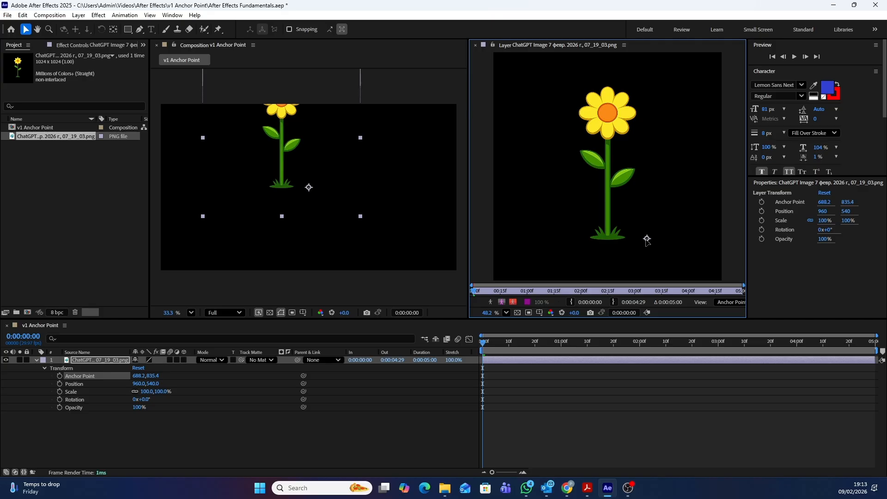
pyautogui.moveTo(647, 240); pyautogui.dragTo(605, 238)
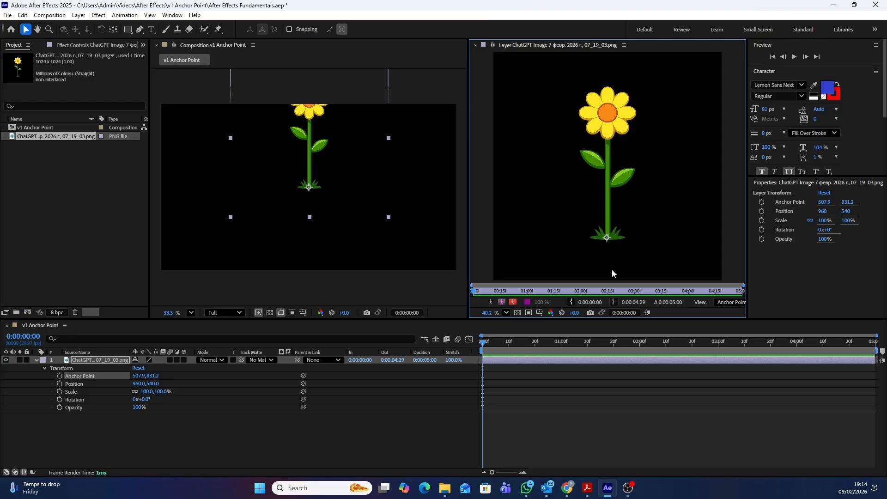
pyautogui.moveTo(611, 243)
pyautogui.mouseDown()
pyautogui.moveTo(633, 212)
pyautogui.moveTo(637, 222)
pyautogui.moveTo(624, 239)
pyautogui.moveTo(576, 224)
pyautogui.moveTo(587, 196)
pyautogui.moveTo(618, 193)
pyautogui.moveTo(630, 225)
pyautogui.moveTo(619, 240)
pyautogui.moveTo(596, 245)
pyautogui.moveTo(613, 242)
pyautogui.mouseUp()
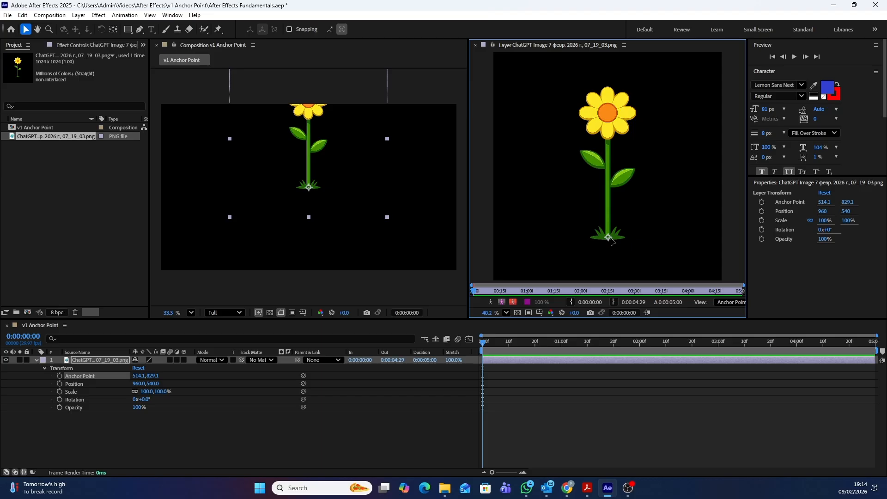
pyautogui.moveTo(609, 237)
pyautogui.mouseDown()
pyautogui.moveTo(610, 187)
pyautogui.moveTo(608, 238)
pyautogui.mouseUp()
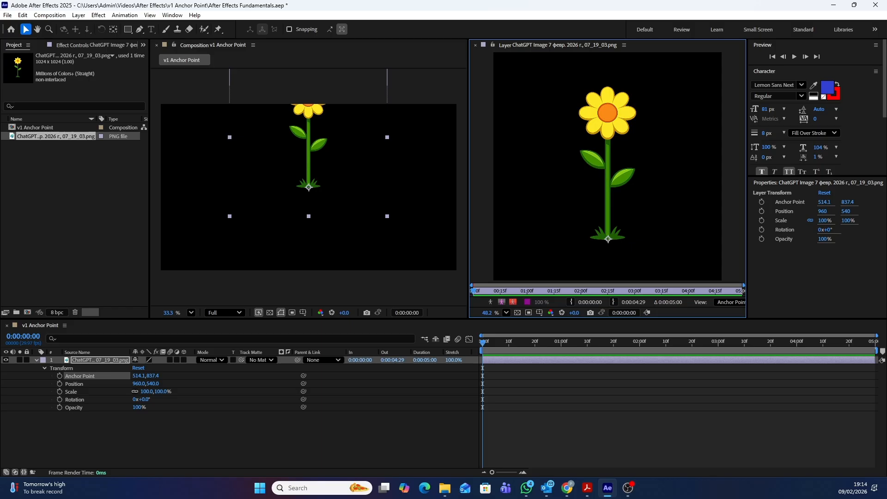
pyautogui.moveTo(608, 239); pyautogui.dragTo(610, 169)
pyautogui.moveTo(611, 204); pyautogui.dragTo(612, 240)
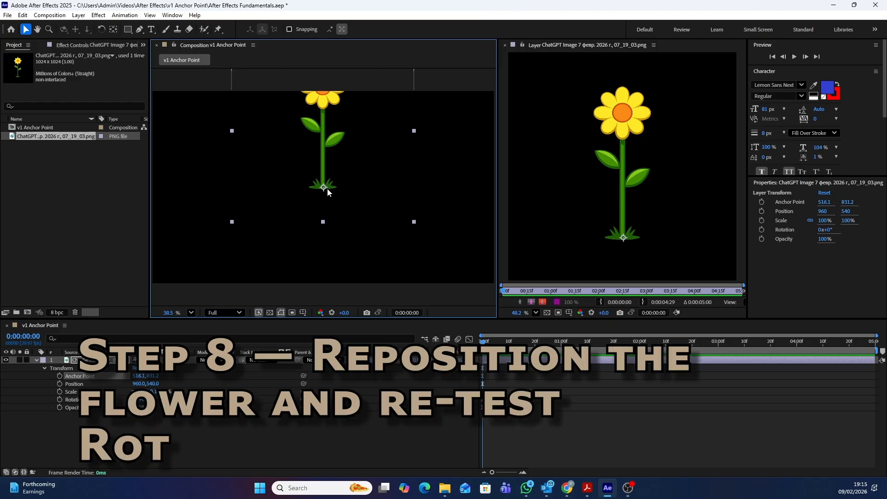
# Move the flower down to the composition's lower edge to test its rotation and scale there, and reset its transform
pyautogui.moveTo(327, 190); pyautogui.dragTo(322, 282)
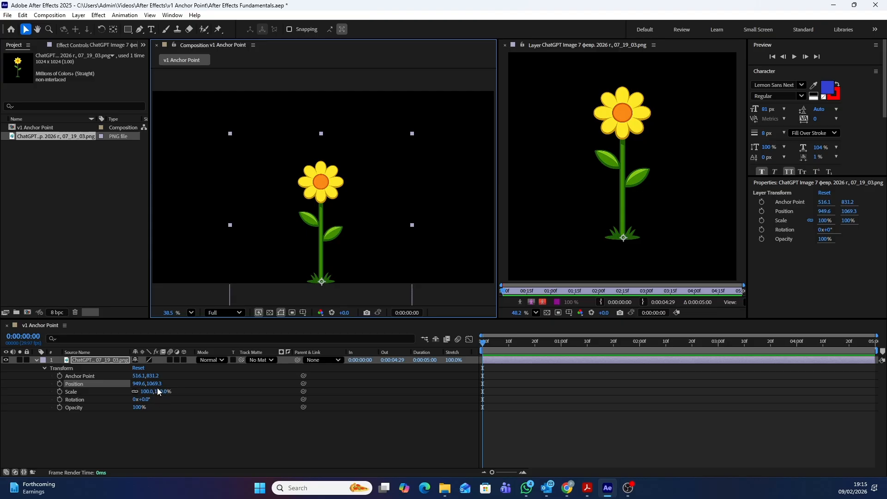
pyautogui.moveTo(142, 399); pyautogui.dragTo(166, 402)
pyautogui.click(137, 369)
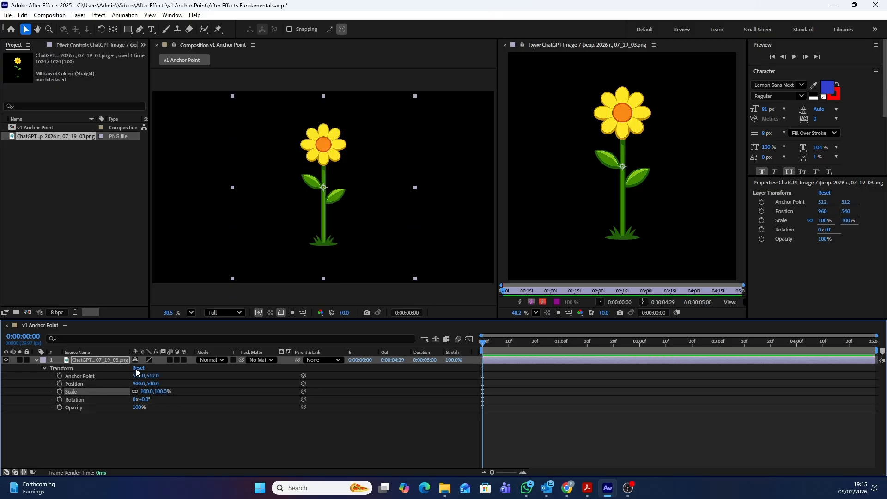
pyautogui.hotkey('ctrl', 'z')
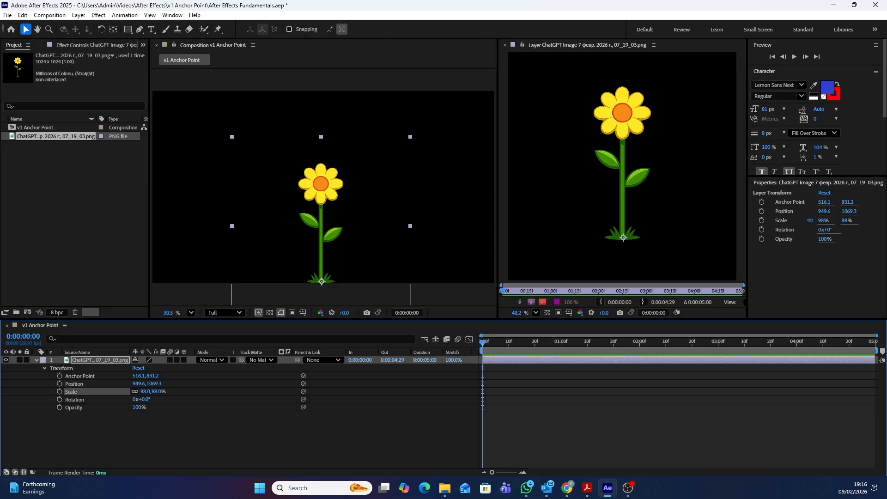
pyautogui.click(138, 369)
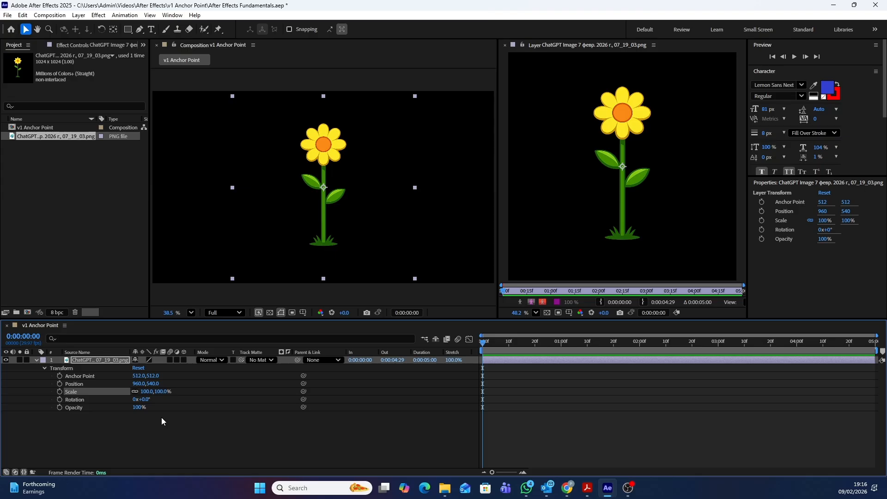
# Move the anchor point to the stem's base in the composition with the Pan Behind tool, at about 512, 816
pyautogui.press('y')
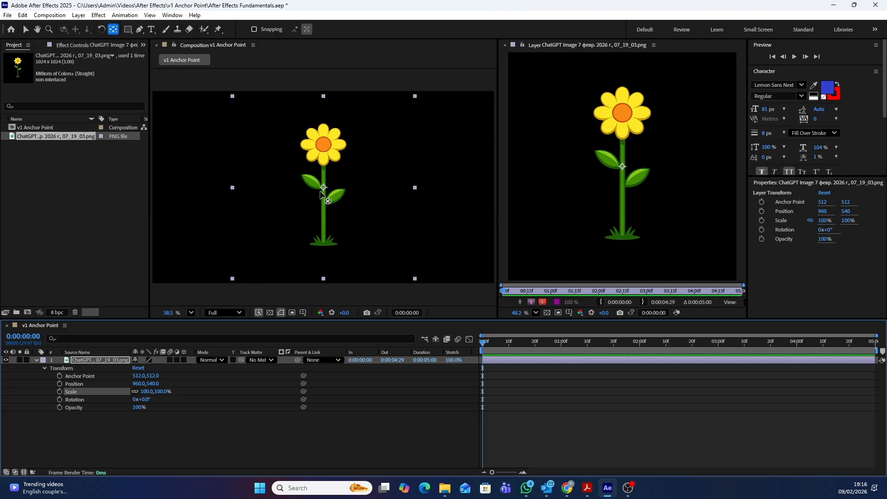
pyautogui.moveTo(325, 190)
pyautogui.mouseDown()
pyautogui.moveTo(323, 255)
pyautogui.moveTo(325, 241)
pyautogui.mouseUp()
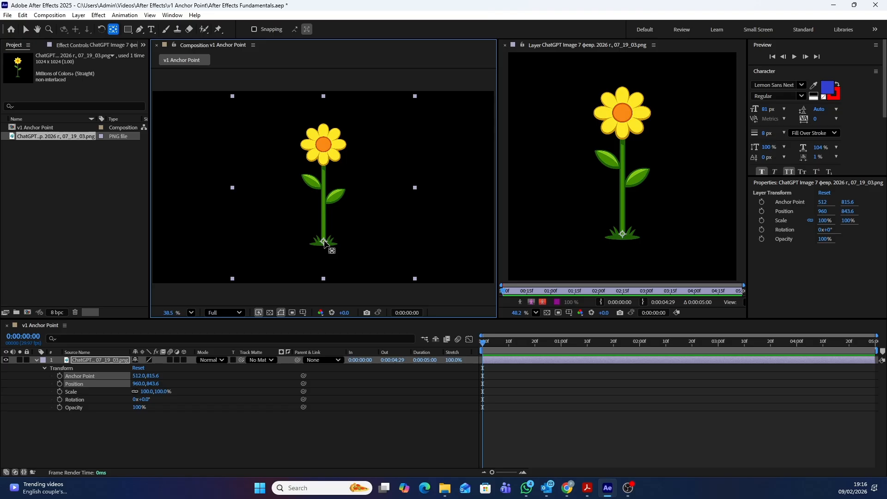
# Lower the flower's anchor point slightly at the stem's base in the composition with the Pan Behind tool, to about 507, 829
pyautogui.press('v')
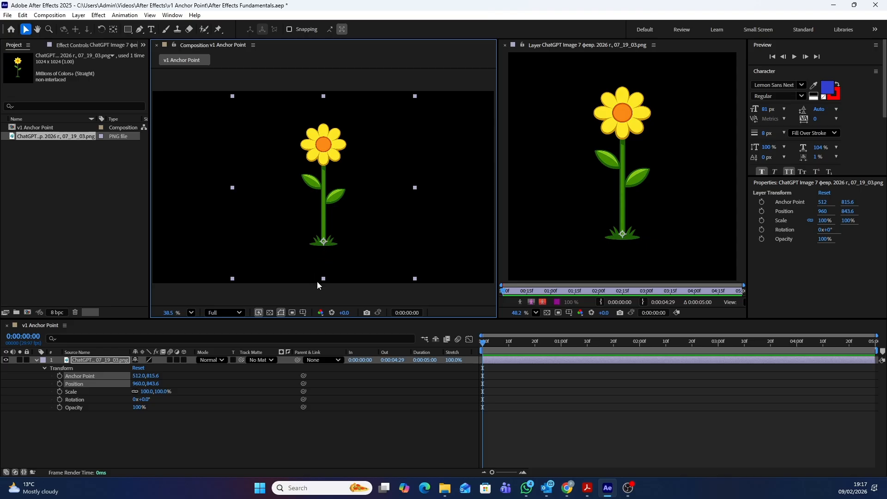
pyautogui.moveTo(325, 246)
pyautogui.mouseDown()
pyautogui.moveTo(325, 215)
pyautogui.moveTo(324, 243)
pyautogui.mouseUp()
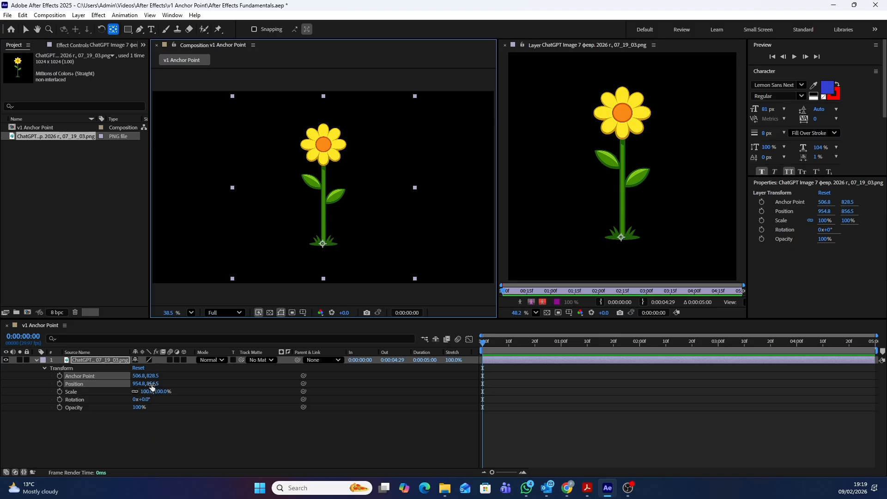
# Open the flower layer's Position value for exact editing and set its units to % of composition
pyautogui.rightClick(152, 386)
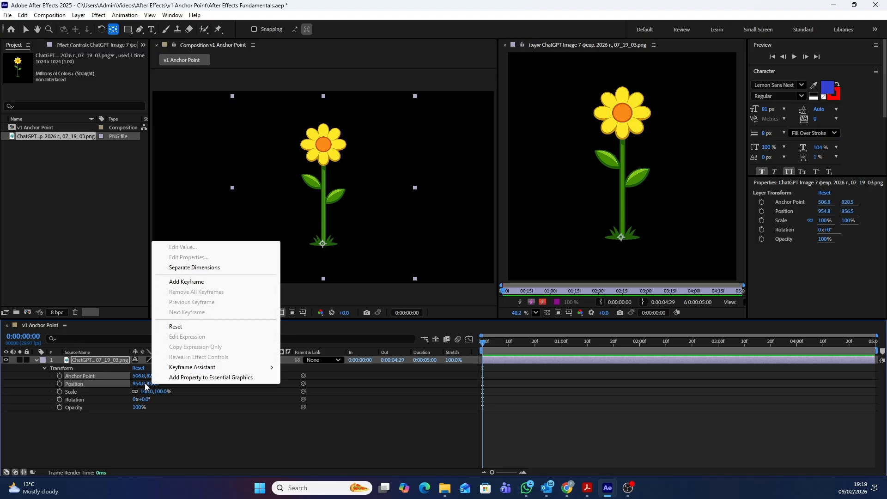
pyautogui.click(174, 439)
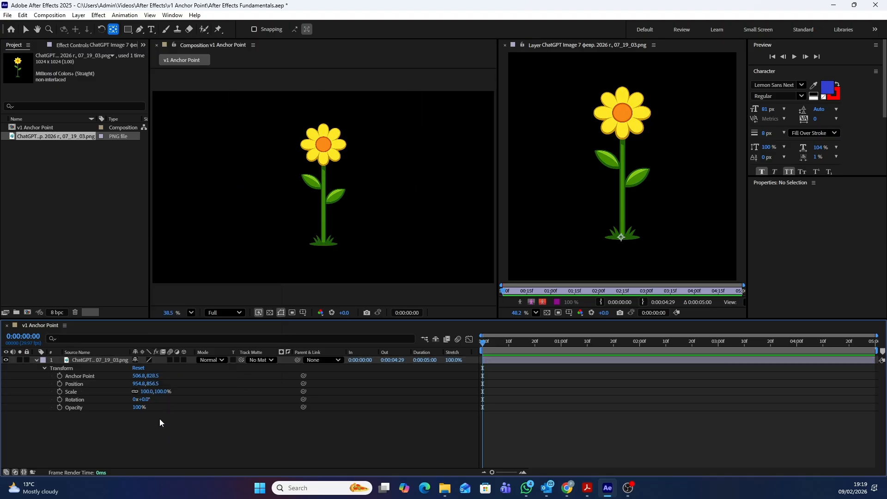
pyautogui.rightClick(151, 383)
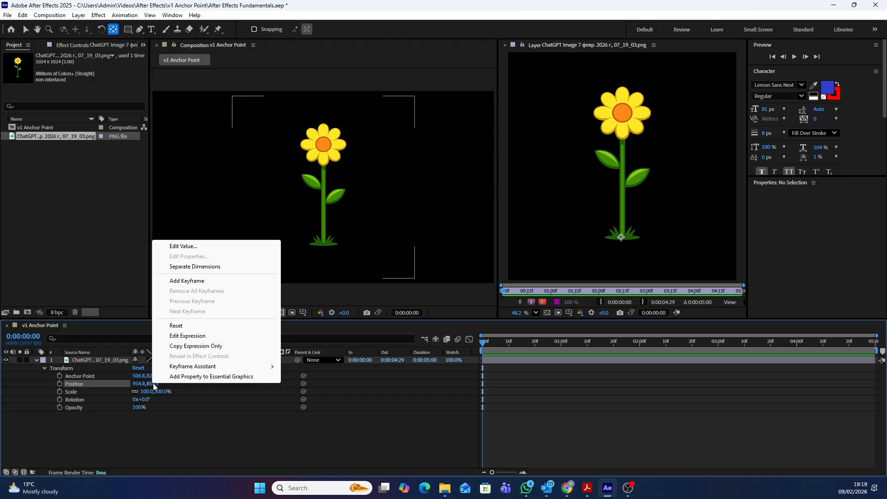
pyautogui.click(183, 247)
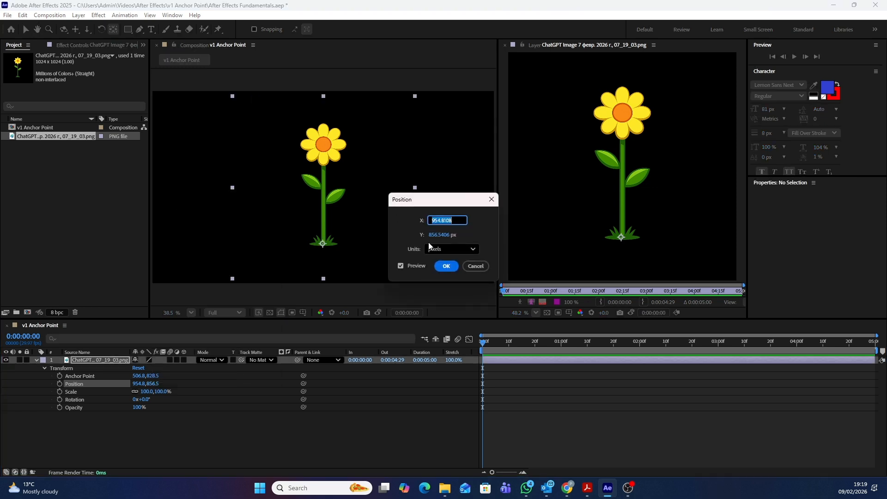
pyautogui.click(464, 249)
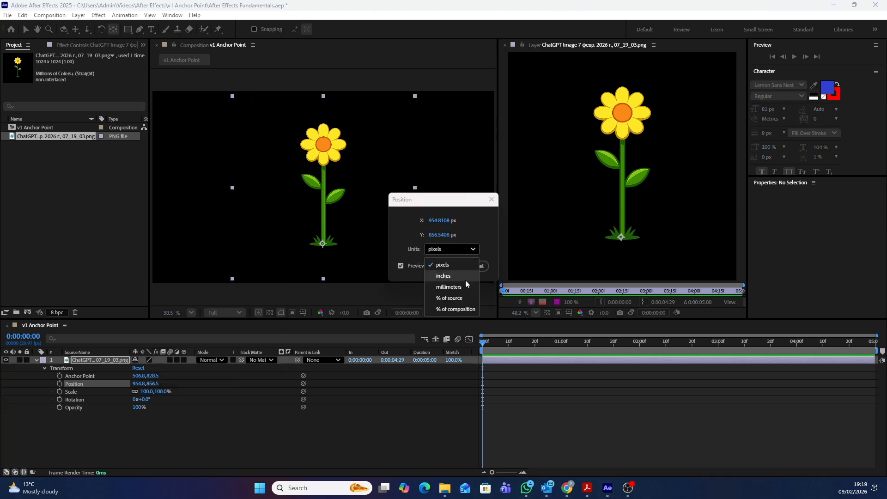
pyautogui.click(458, 309)
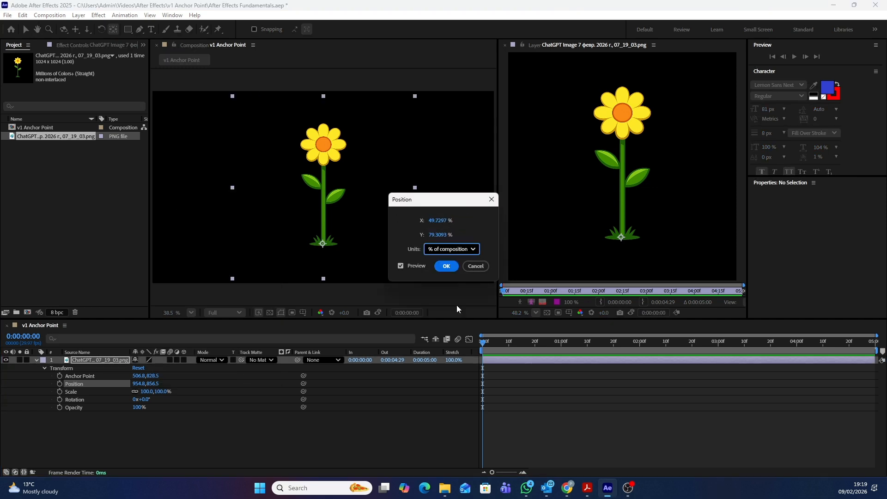
# Set the flower's position to 50% horizontally and 100% vertically and apply it
pyautogui.click(434, 220)
pyautogui.write('50')
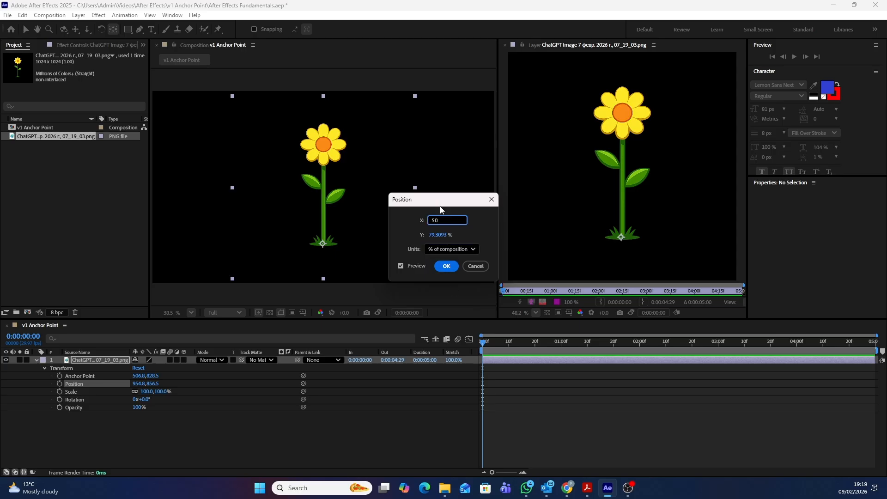
pyautogui.click(439, 235)
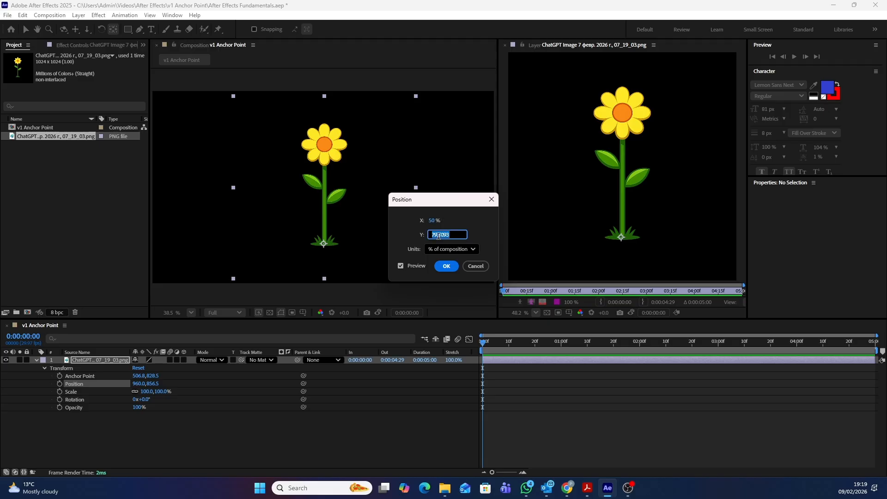
pyautogui.write('100')
pyautogui.click(445, 267)
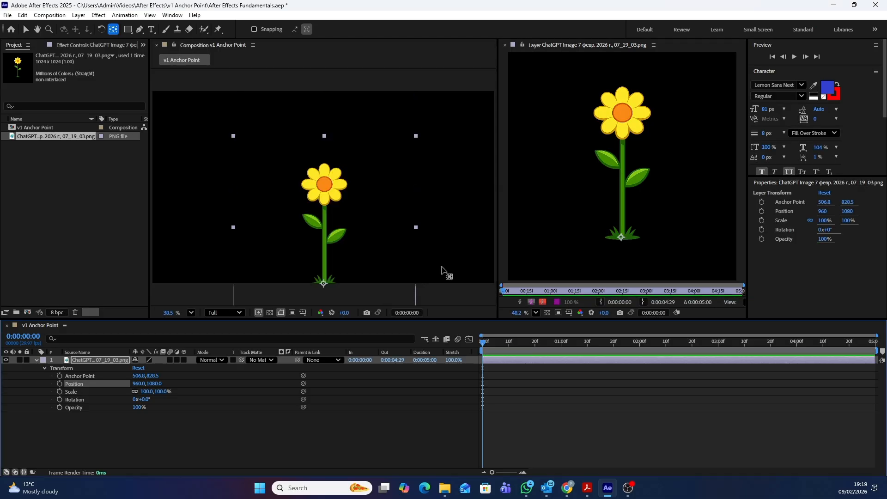